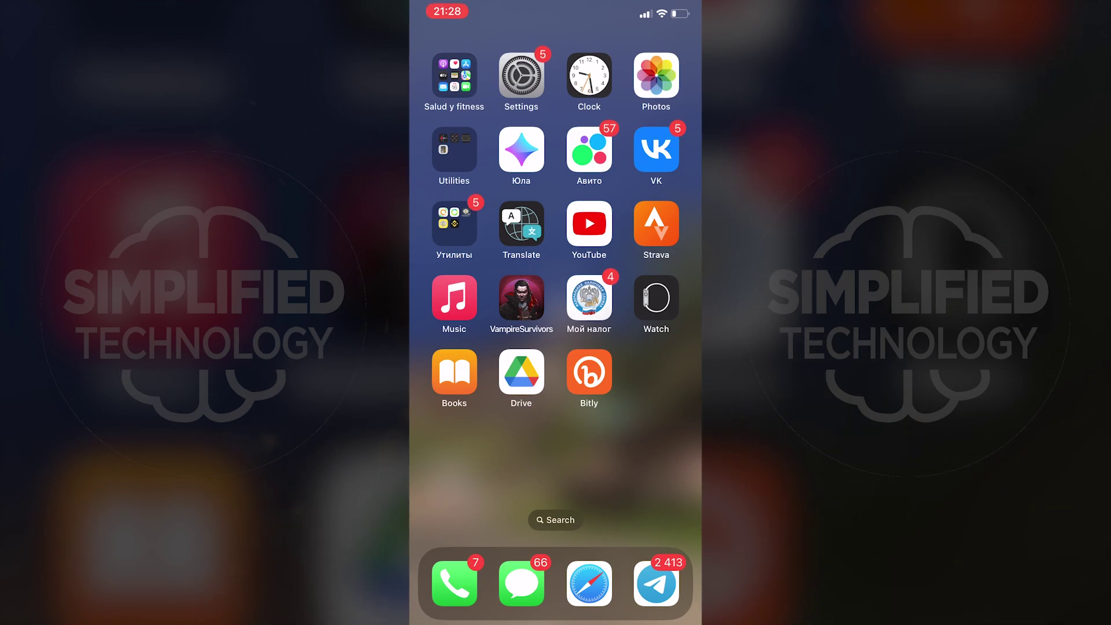
Step: Open the Apple ID page in Settings and view the 'iPhone user' device details
click(521, 75)
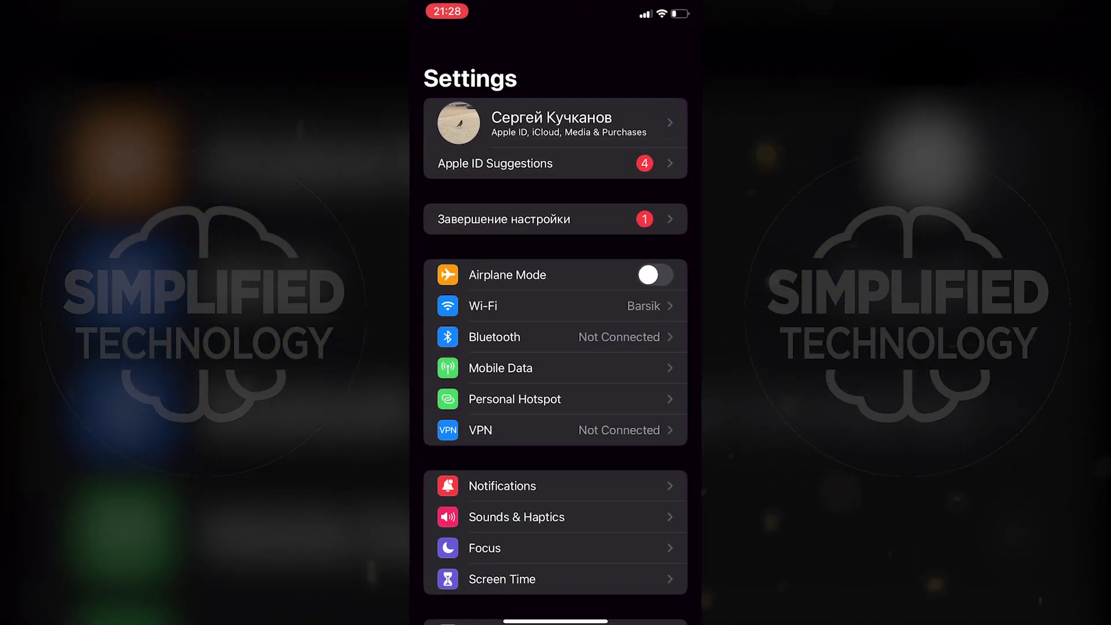
click(556, 123)
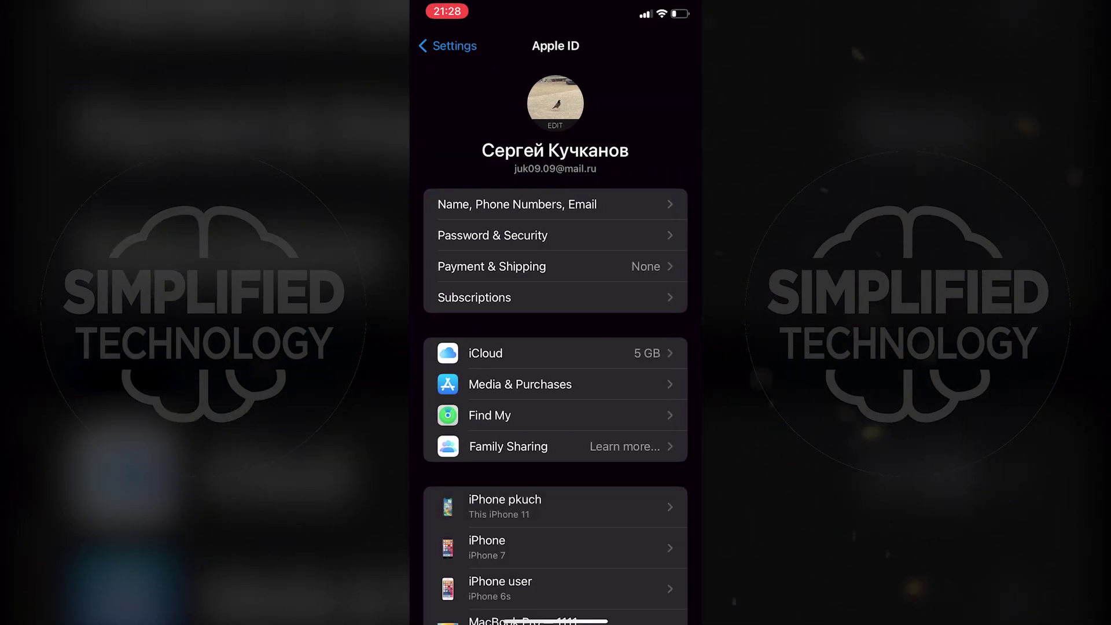
scroll(555, 347, down, 3)
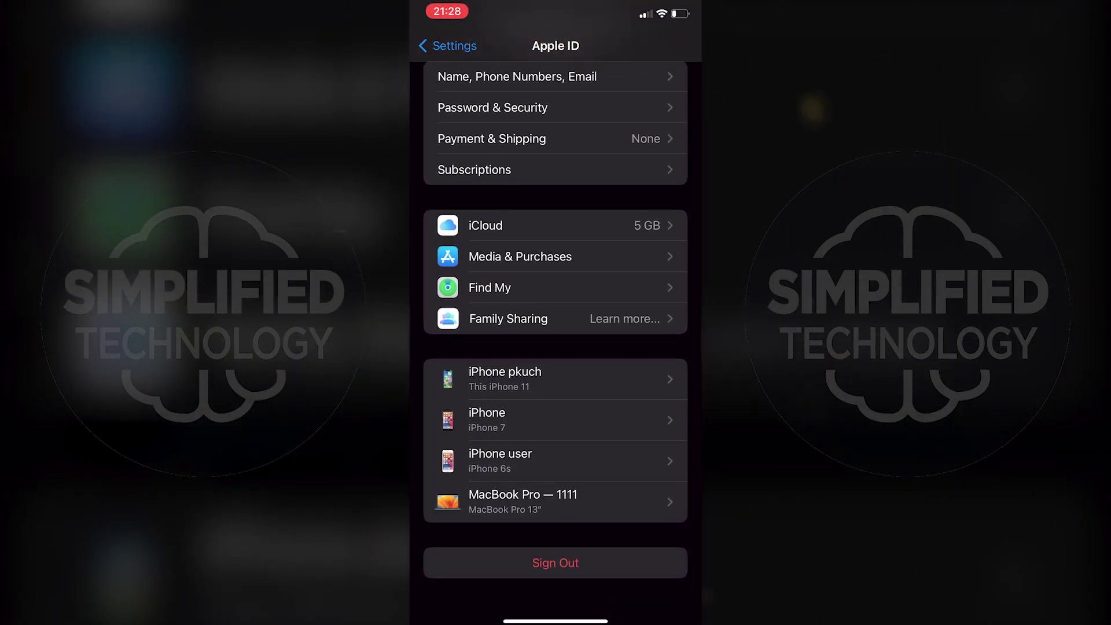
click(555, 461)
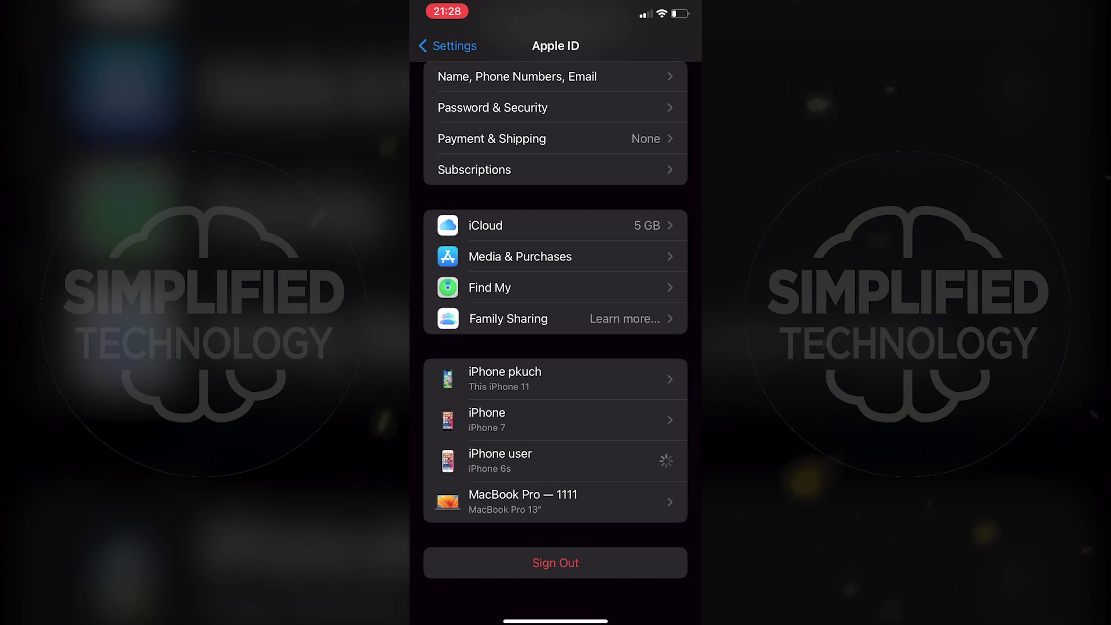